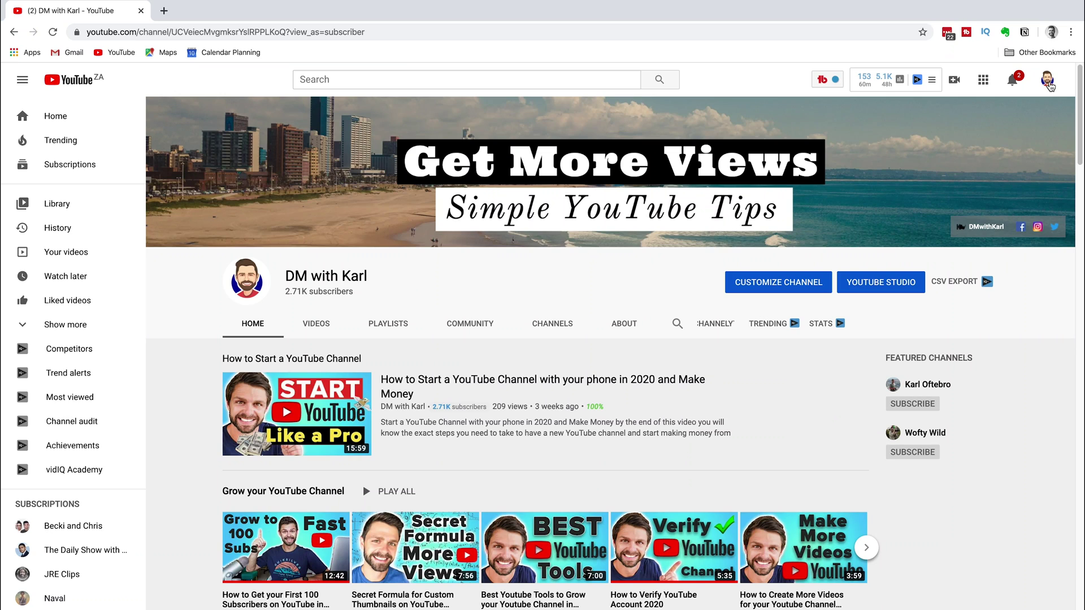
- Go from YouTube Studio's Channel advanced settings to the YouTube account settings page in a new tab
{"action": "left_click", "coordinate": [1048, 82]}
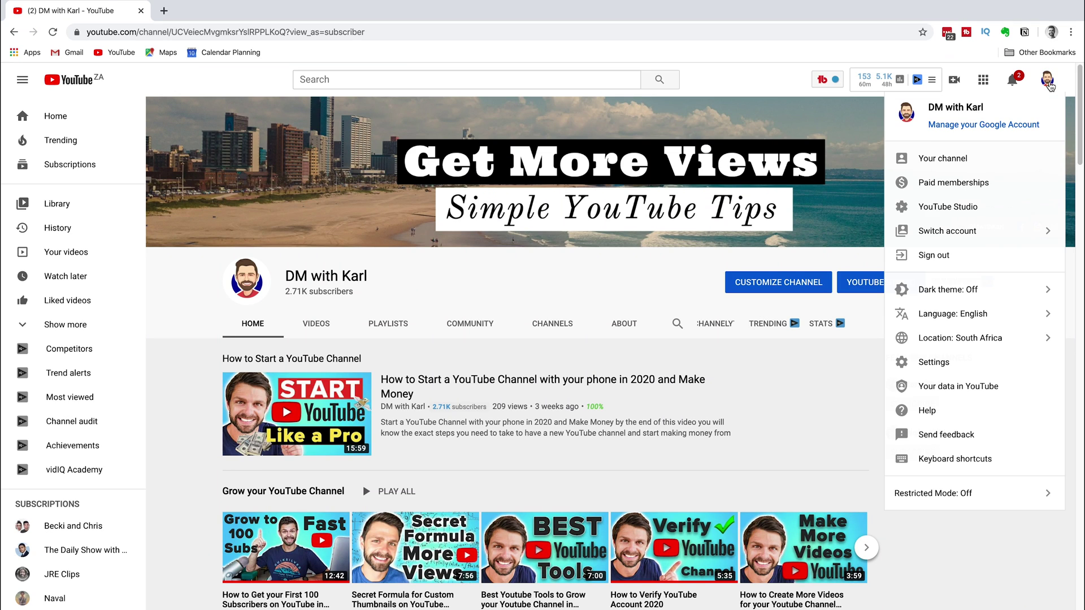
{"action": "left_click", "coordinate": [974, 211]}
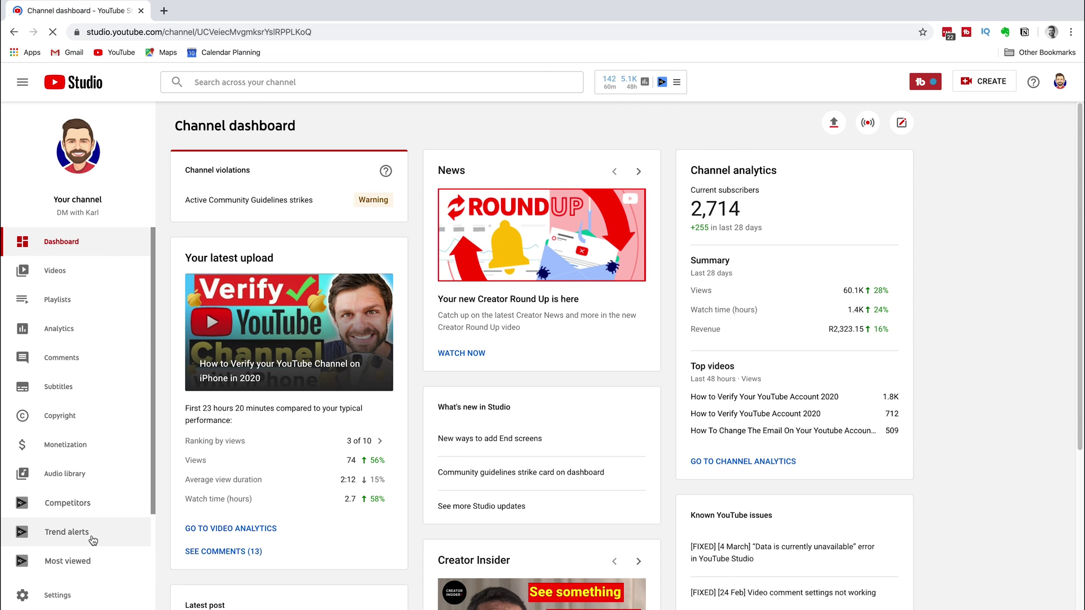
{"action": "left_click", "coordinate": [60, 598]}
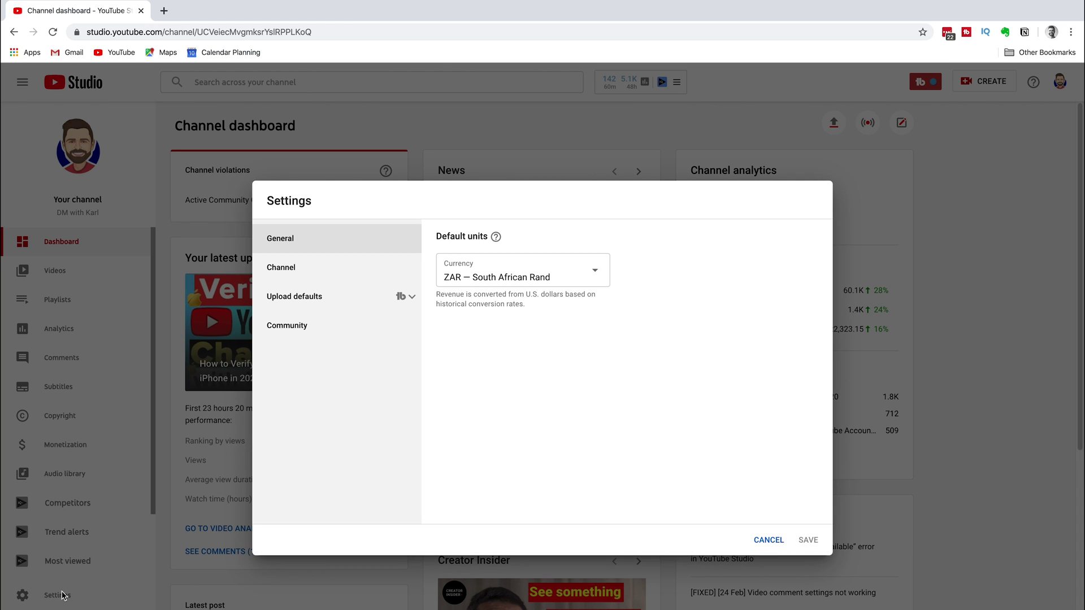
{"action": "left_click", "coordinate": [310, 276]}
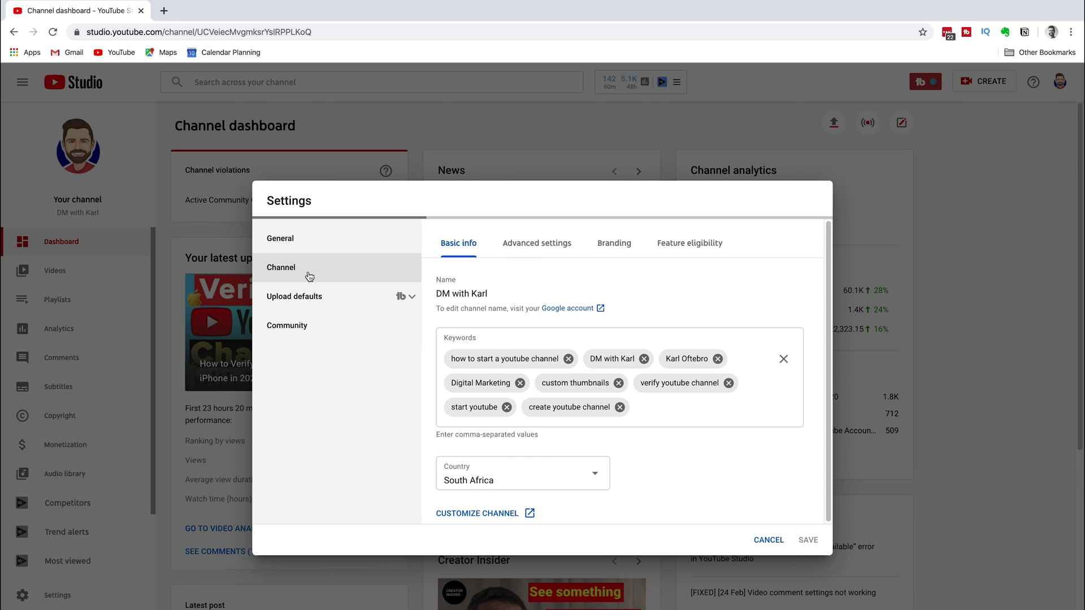
{"action": "left_click", "coordinate": [524, 244]}
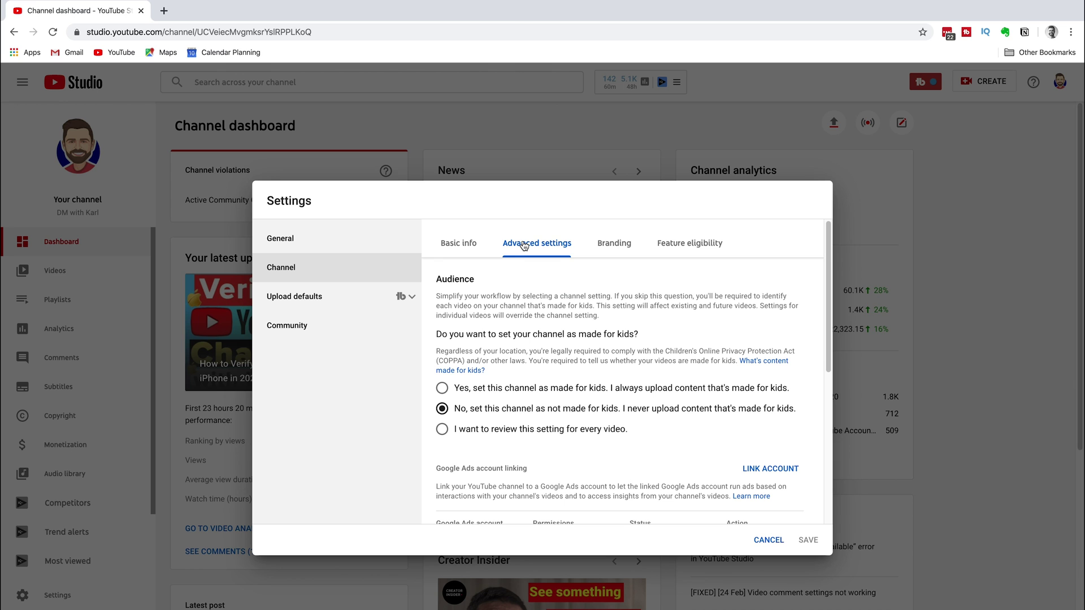
{"action": "scroll", "coordinate": [615, 436], "scroll_direction": "down", "scroll_amount": 5}
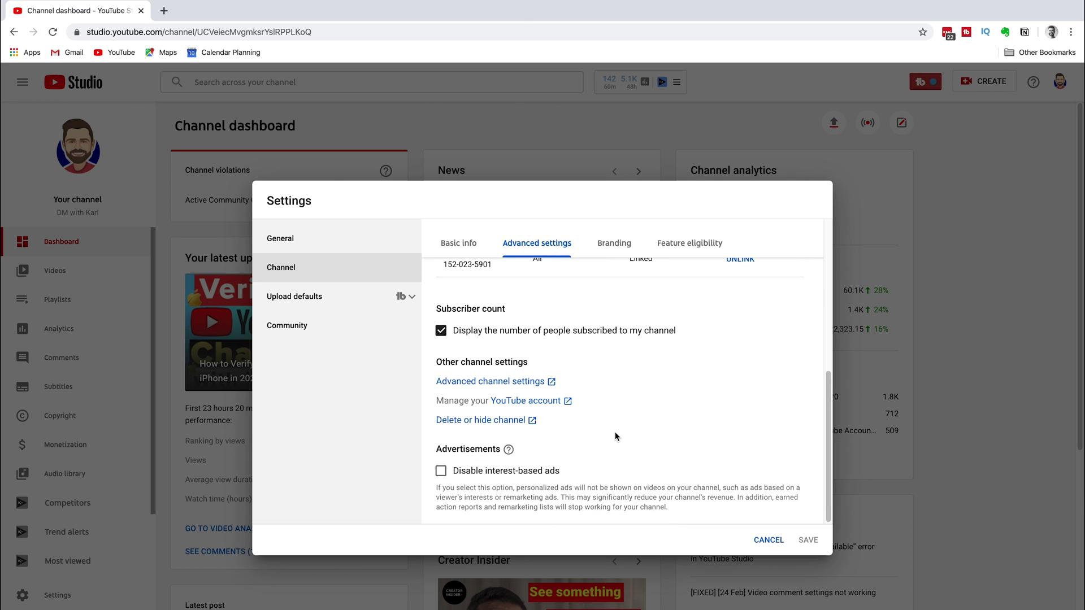
{"action": "left_click", "coordinate": [522, 404]}
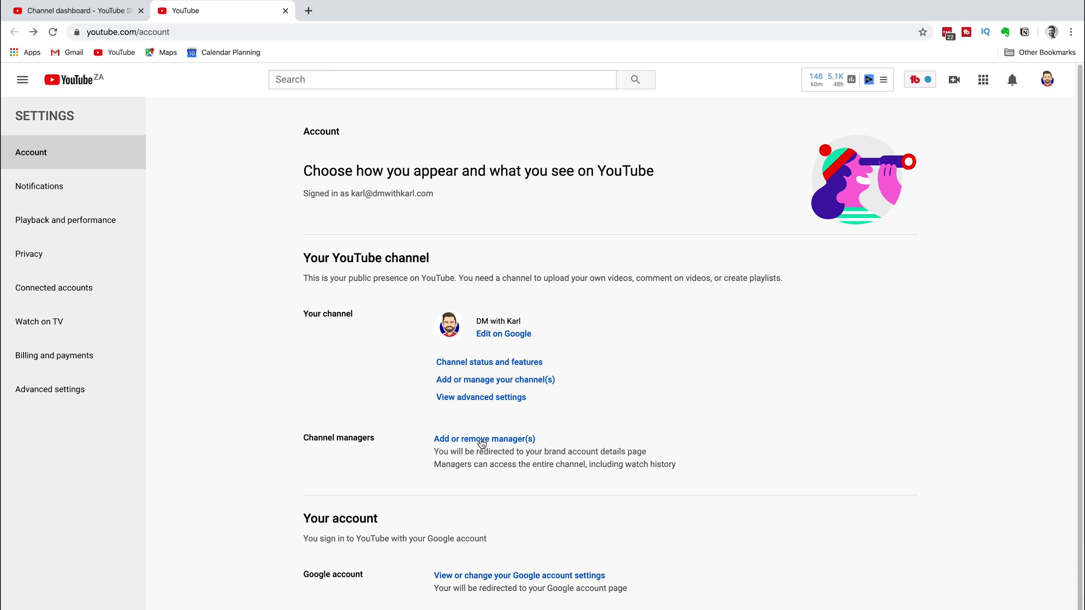
- Open the Brand Account details via Add or remove manager(s), then its Manage permissions list
{"action": "left_click", "coordinate": [481, 441]}
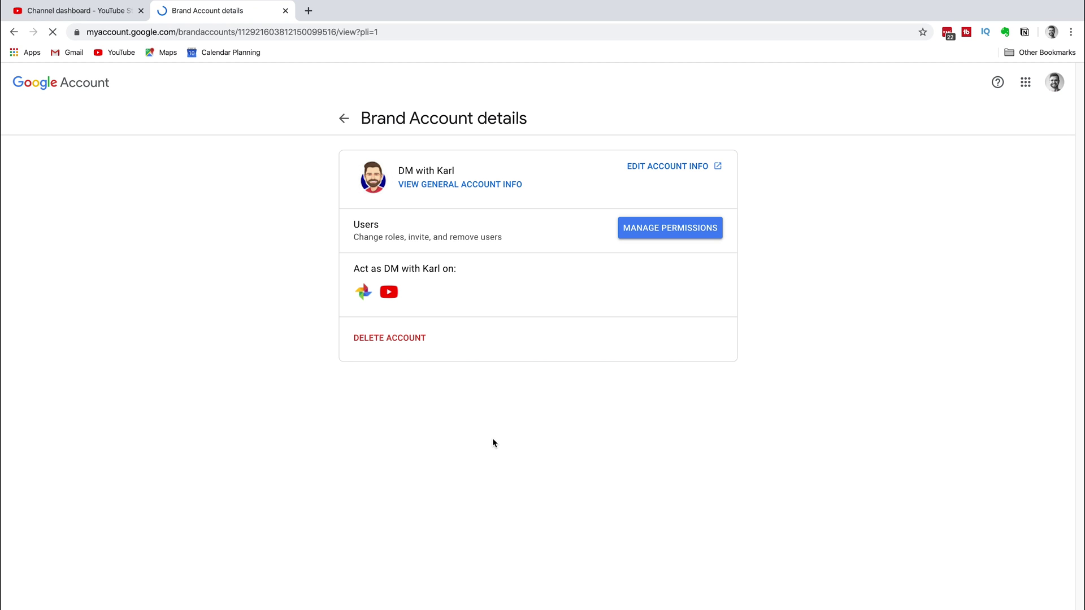
{"action": "left_click", "coordinate": [671, 229]}
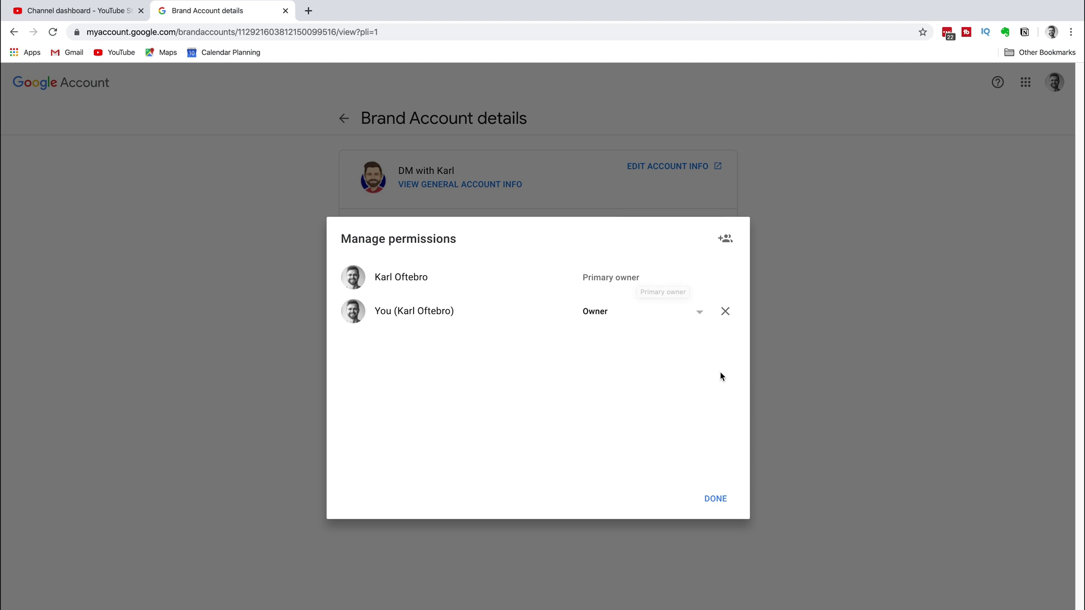
- Invite the pasted Gmail address as a Manager of the brand account, then close the permissions list
{"action": "left_click", "coordinate": [726, 238]}
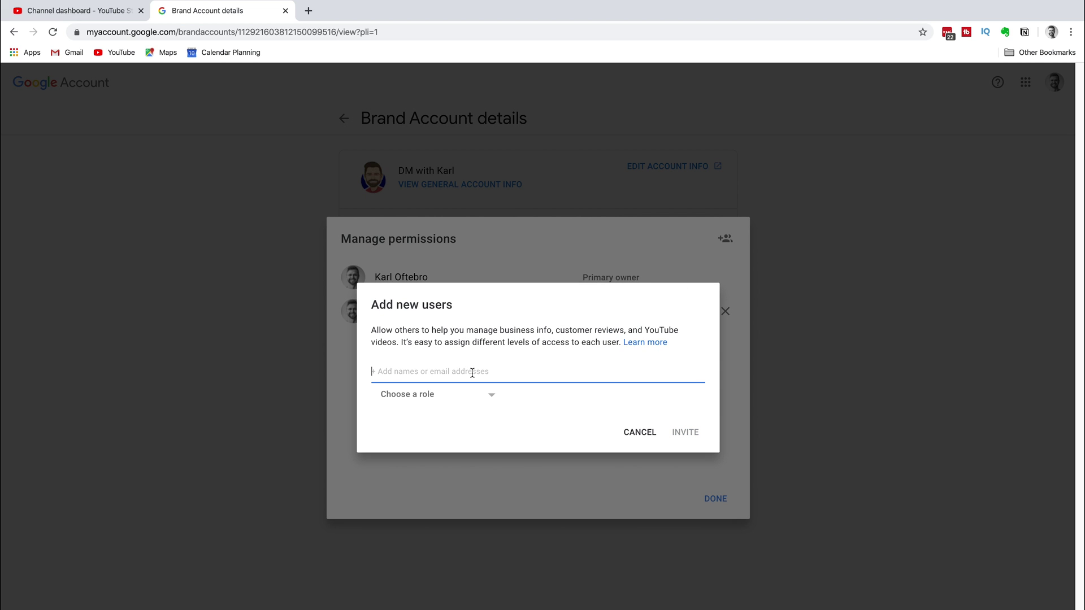
{"action": "key", "text": "super+v"}
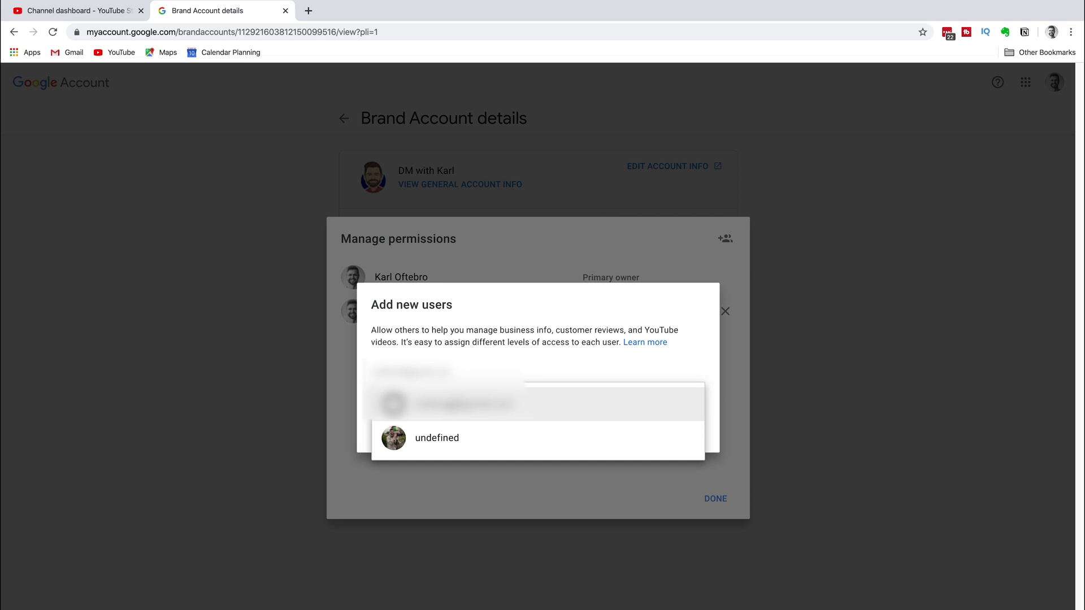
{"action": "left_click", "coordinate": [450, 406]}
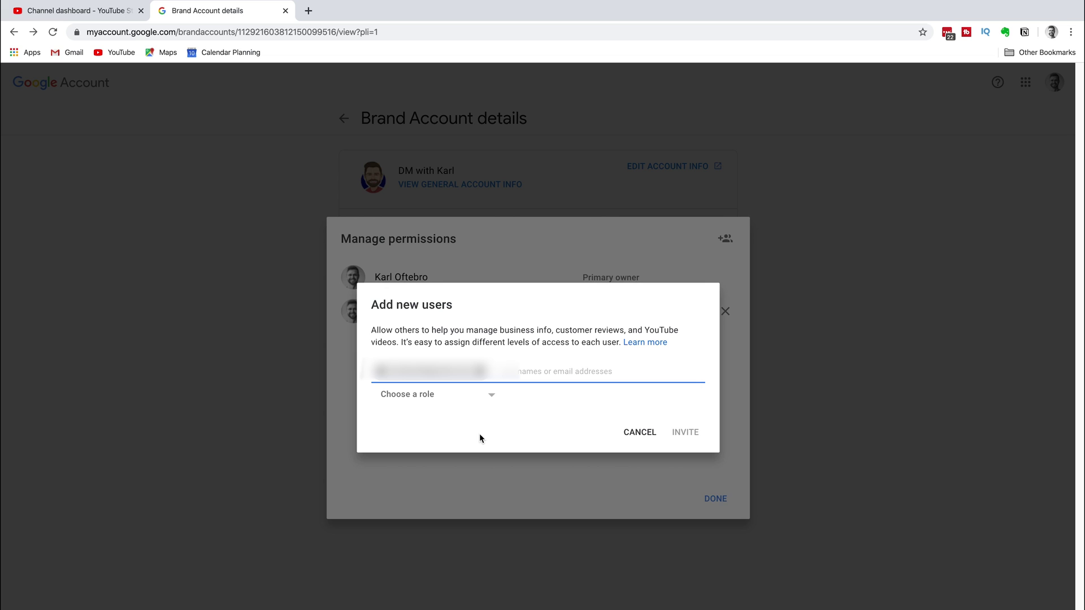
{"action": "left_click", "coordinate": [479, 400]}
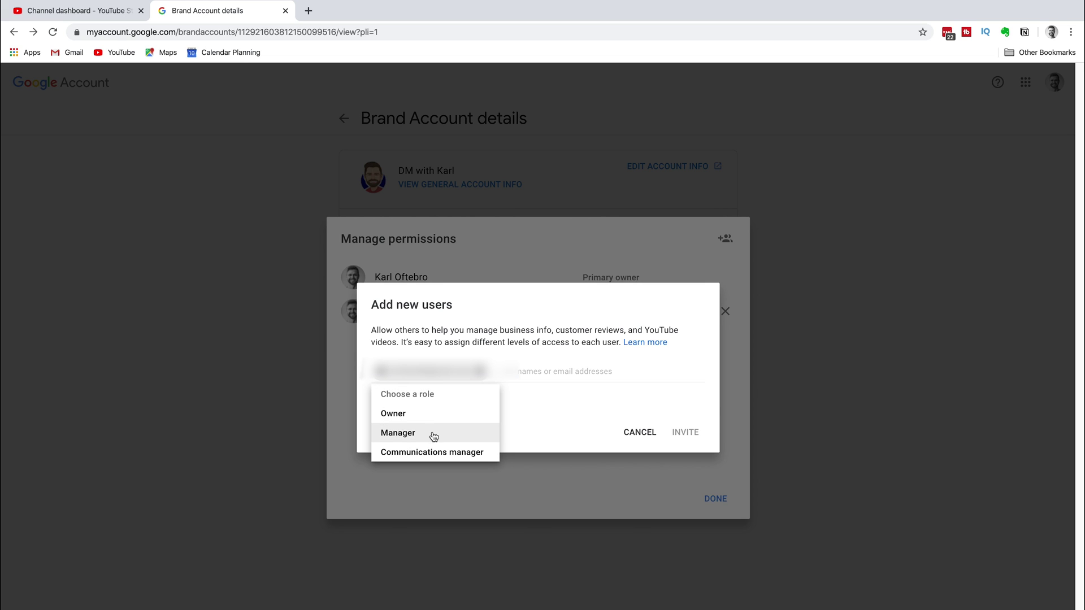
{"action": "left_click", "coordinate": [421, 439]}
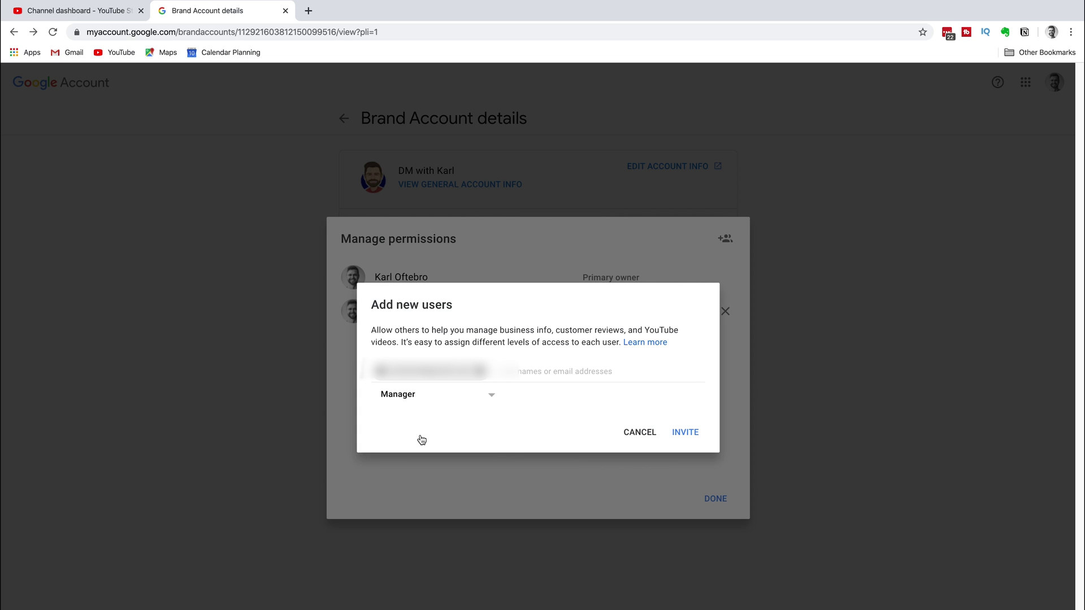
{"action": "left_click", "coordinate": [685, 433]}
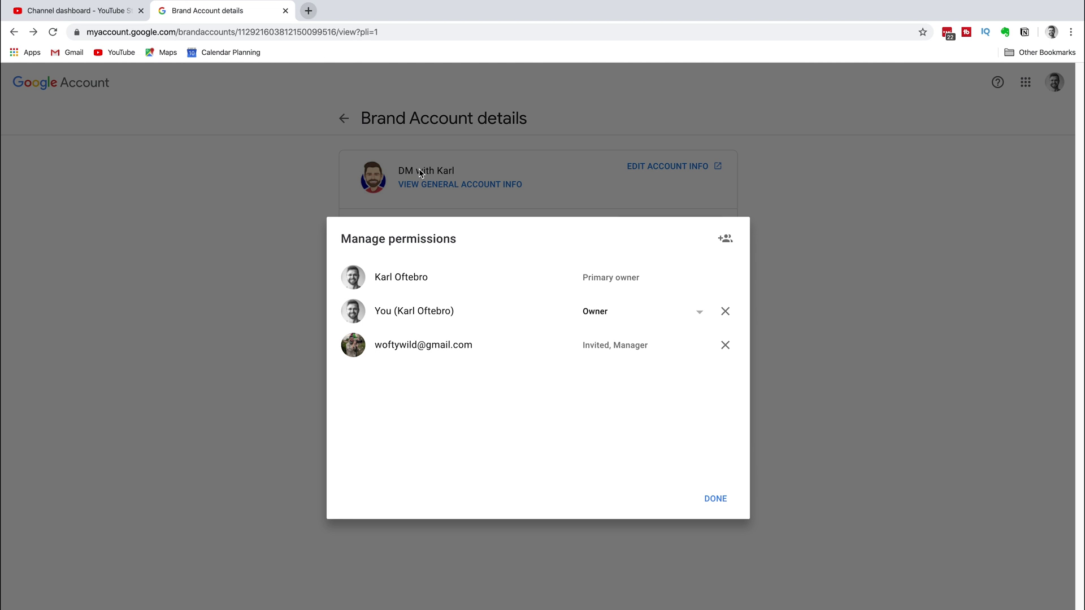
{"action": "left_click", "coordinate": [729, 498]}
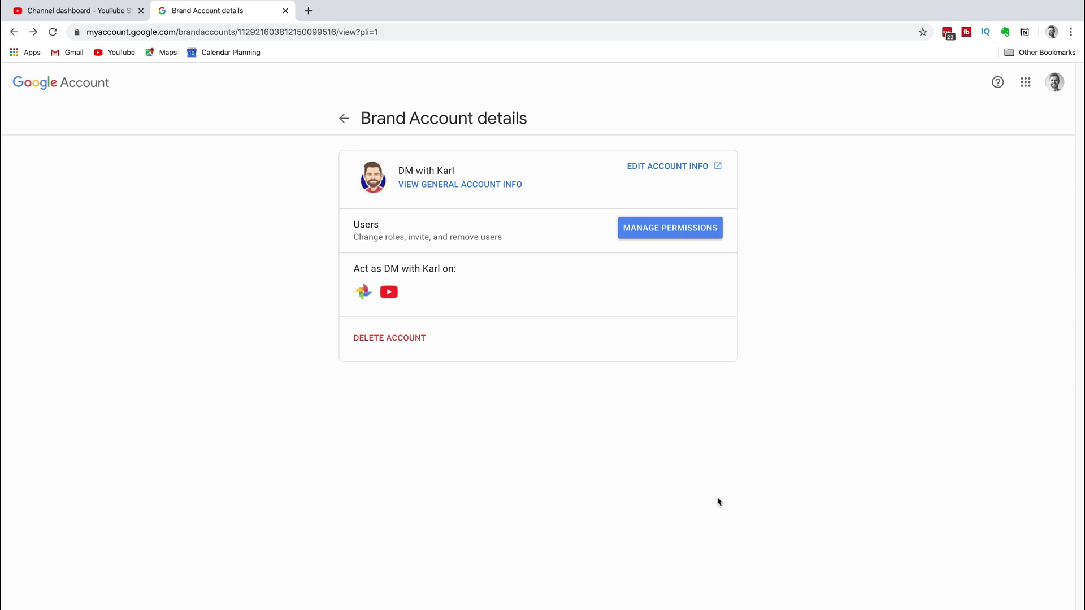
- Open the brand account invitation email in Gmail and follow its Accept invitation link
{"action": "left_click", "coordinate": [306, 10]}
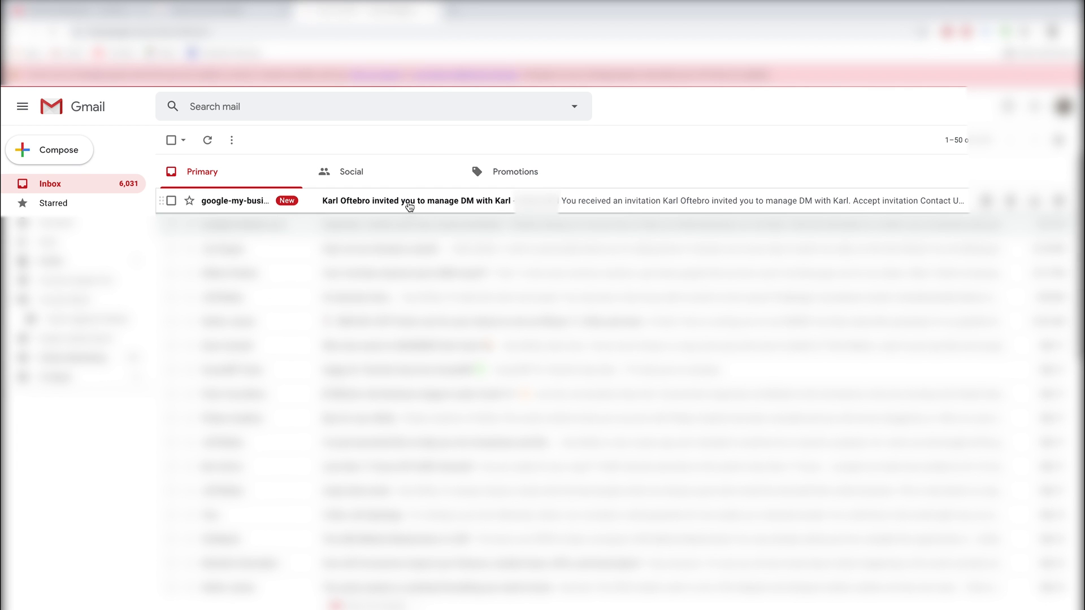
{"action": "left_click", "coordinate": [408, 202]}
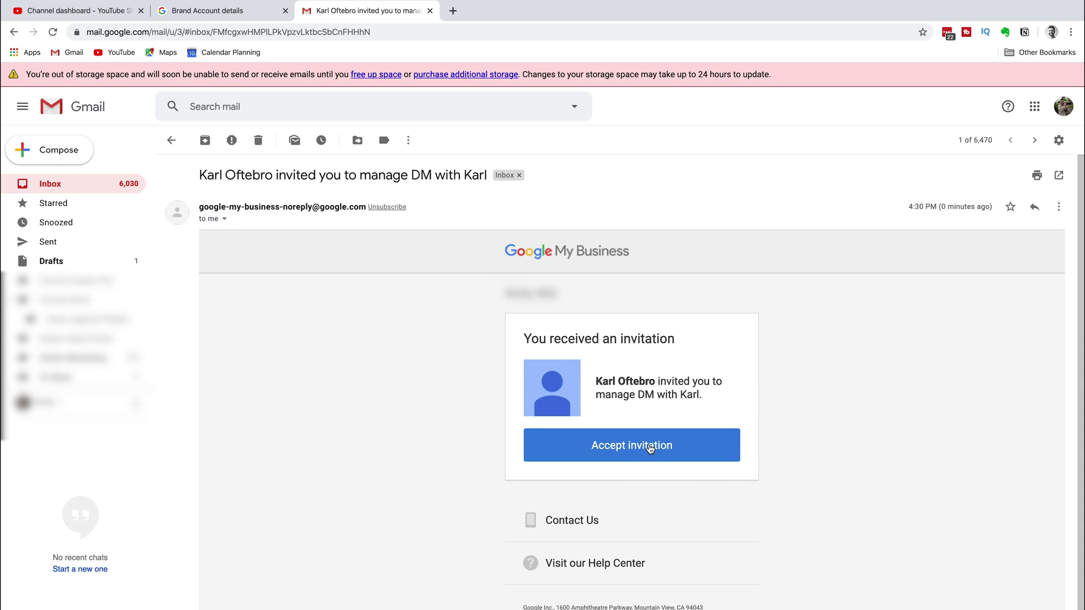
{"action": "left_click", "coordinate": [649, 448]}
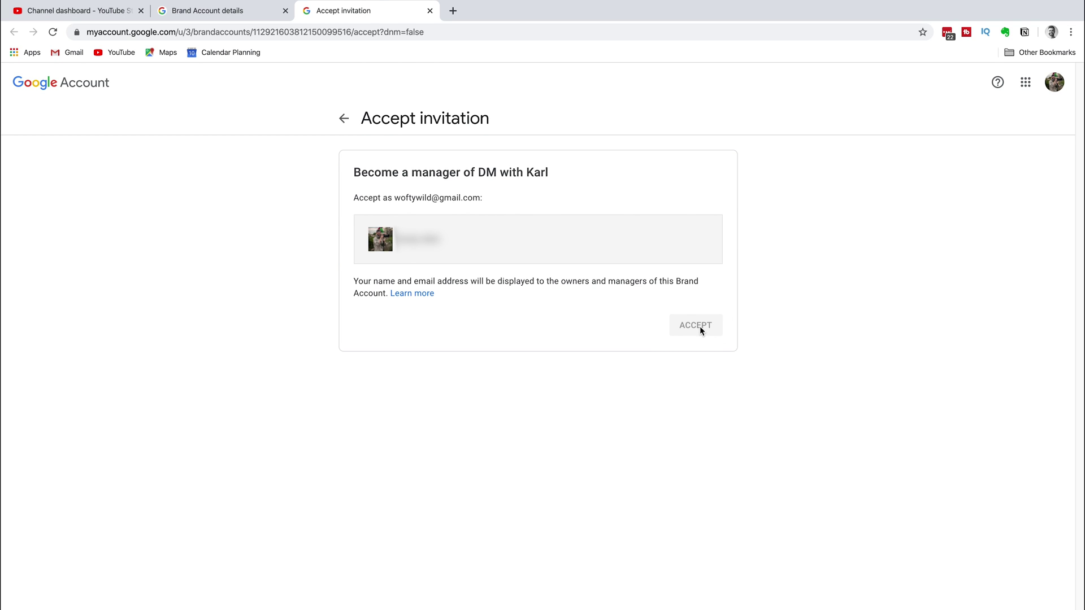
- Accept becoming a Manager of DM with Karl and close the permissions list
{"action": "left_click", "coordinate": [667, 228]}
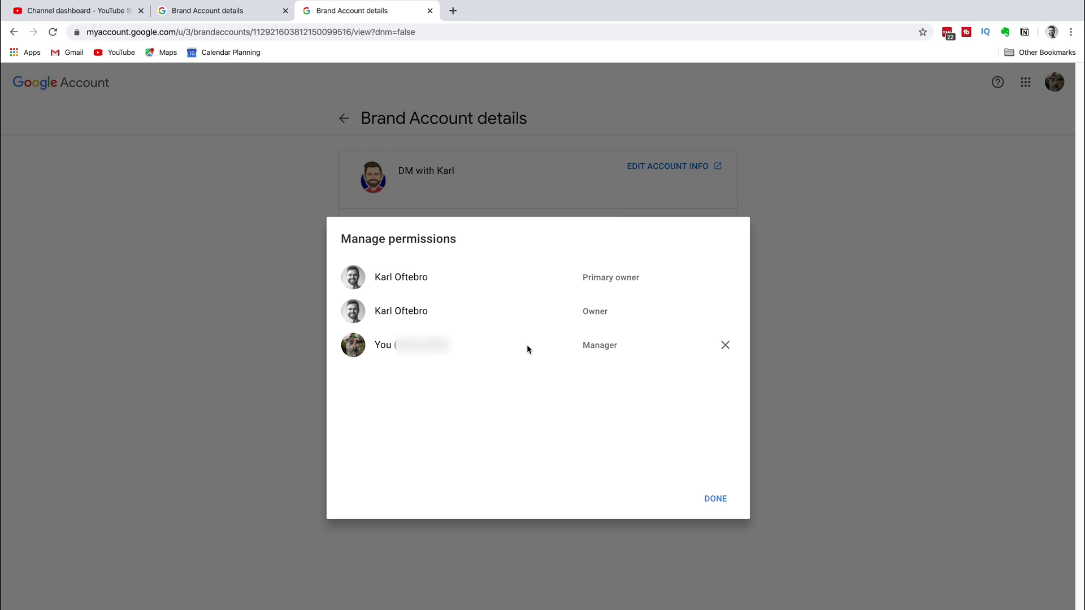
{"action": "left_click", "coordinate": [715, 499]}
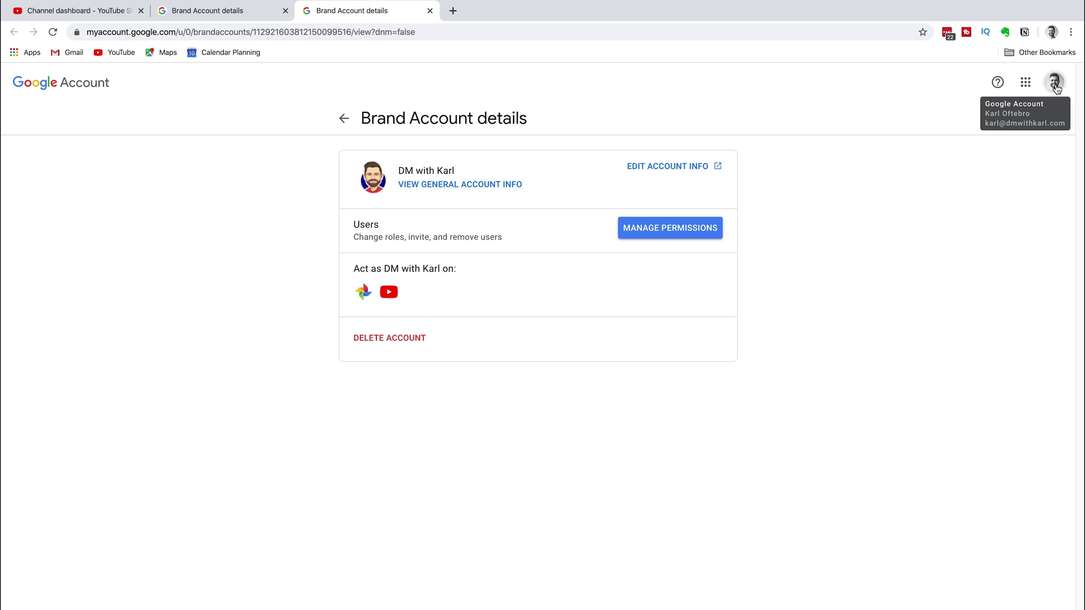
- In Manage permissions, set the owner's role to Primary owner to prompt the ownership transfer
{"action": "left_click", "coordinate": [657, 227]}
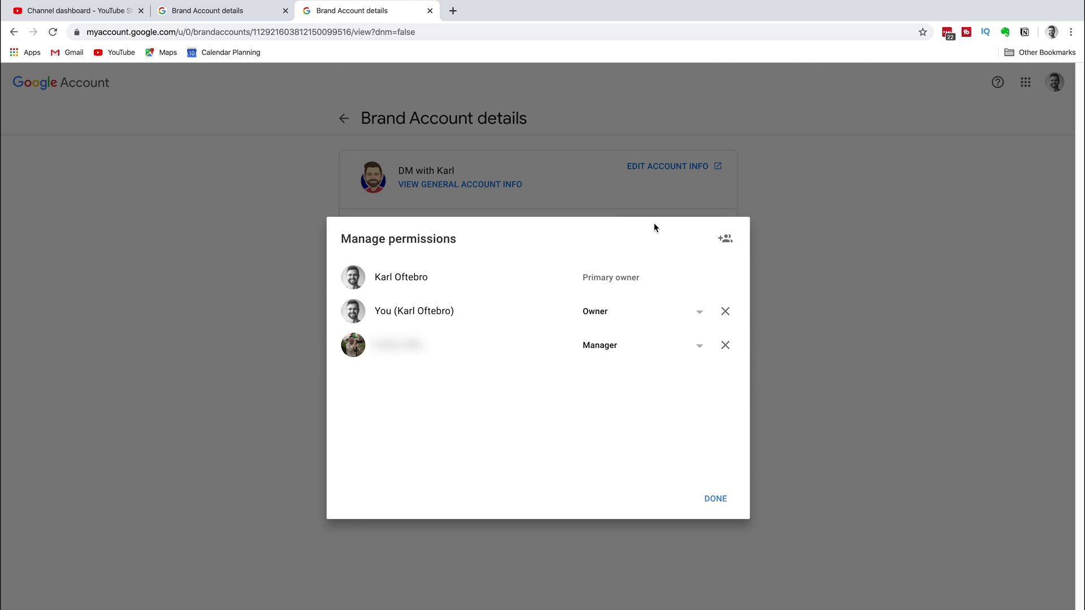
{"action": "left_click", "coordinate": [626, 348]}
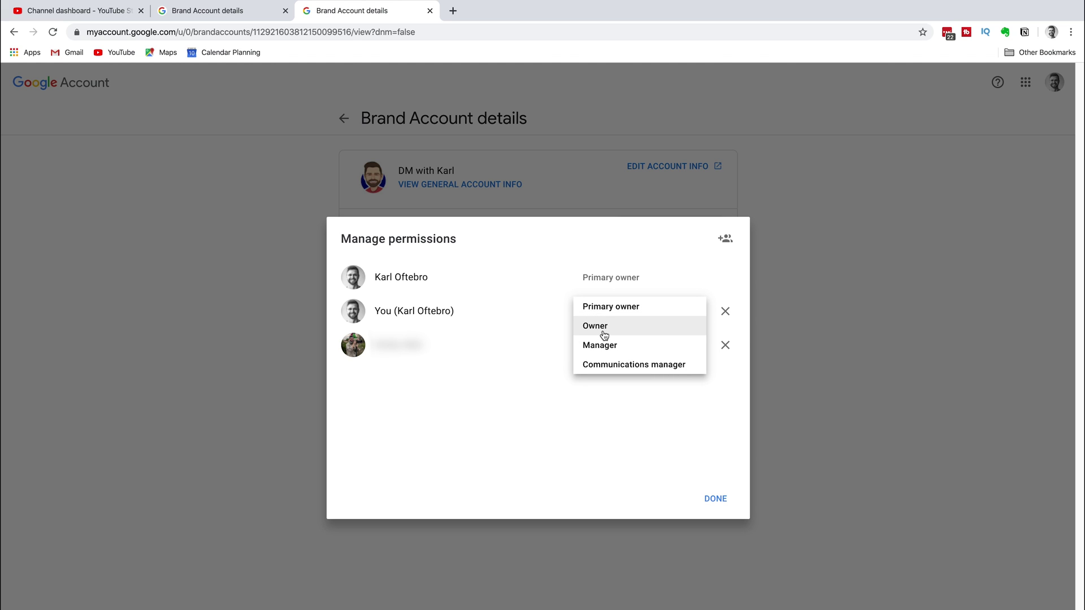
{"action": "left_click", "coordinate": [509, 350]}
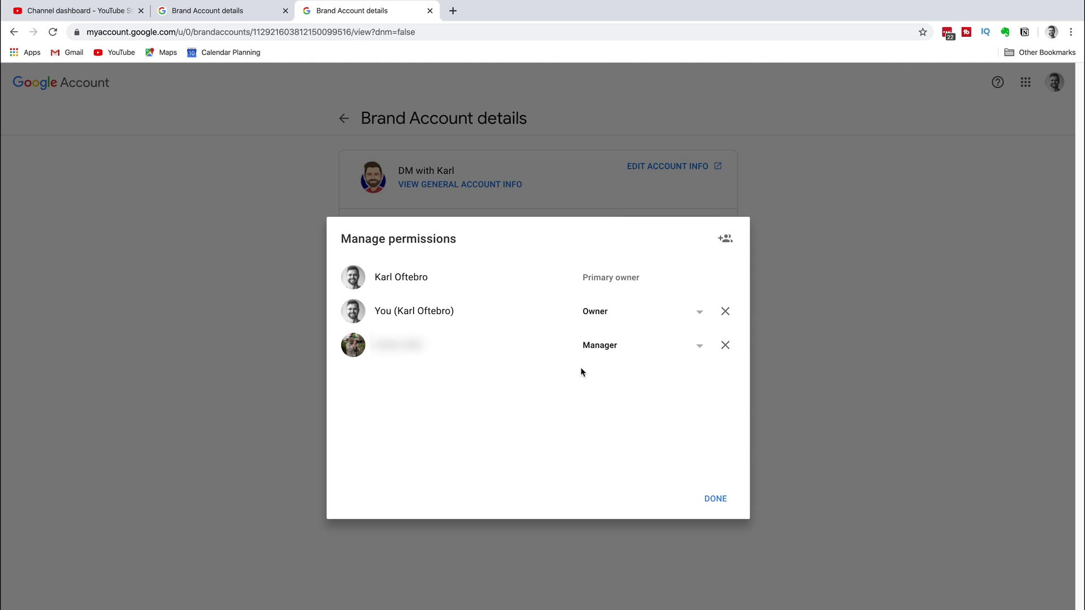
{"action": "left_click", "coordinate": [651, 312]}
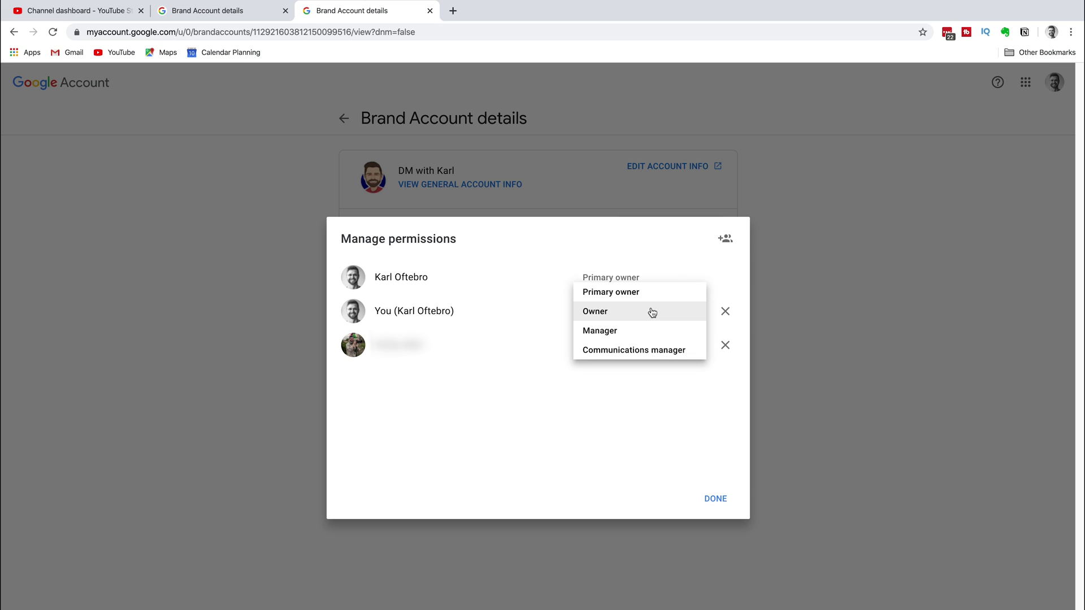
{"action": "left_click", "coordinate": [622, 294]}
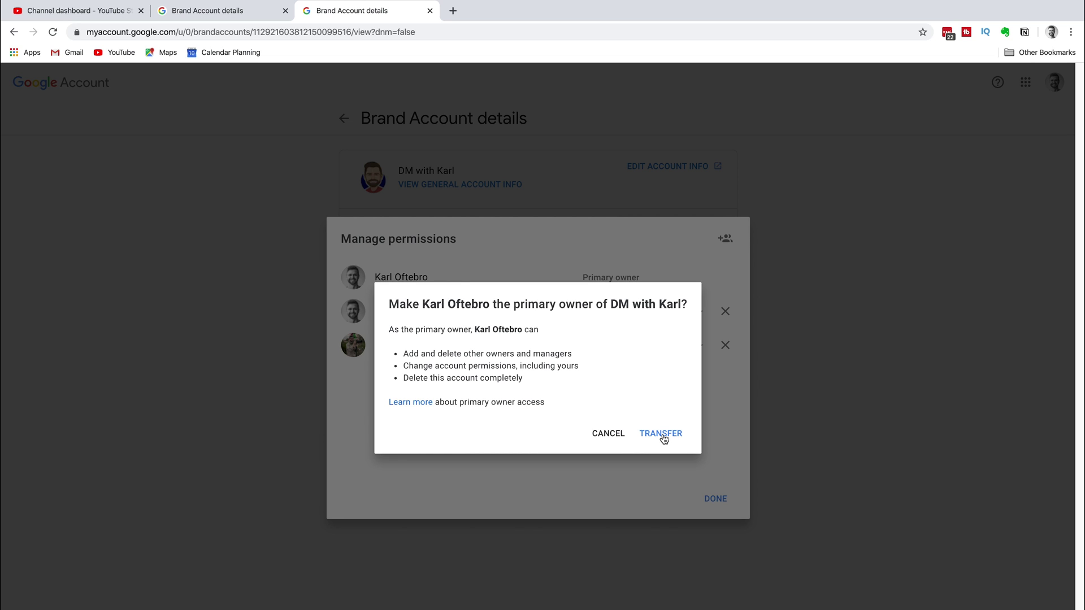
- Cancel the primary-owner transfer, remove the Manager from DM with Karl, and close the permissions list
{"action": "left_click", "coordinate": [600, 434]}
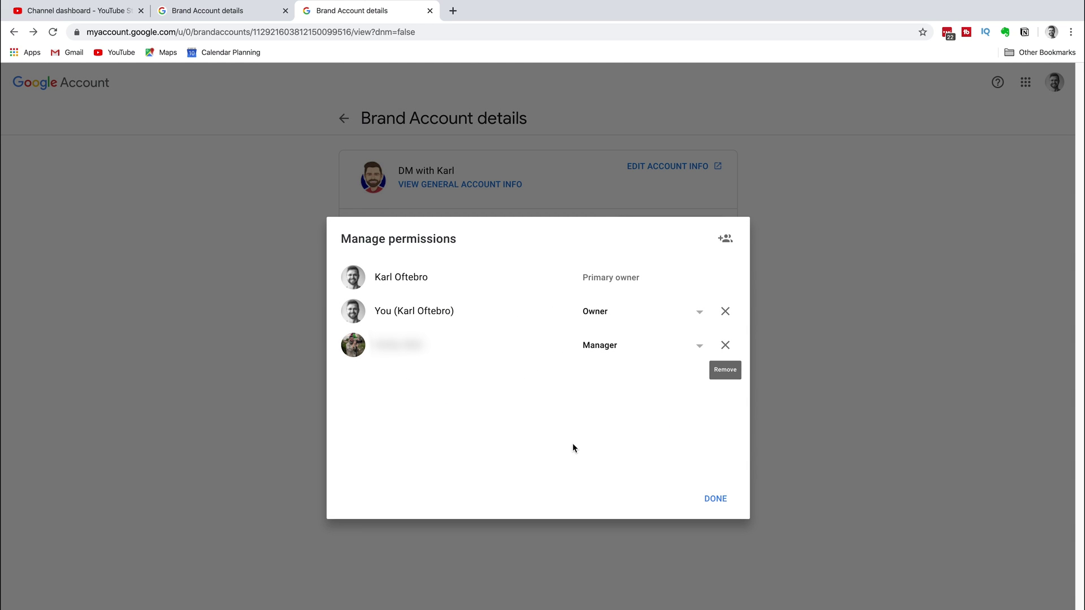
{"action": "left_click", "coordinate": [725, 346]}
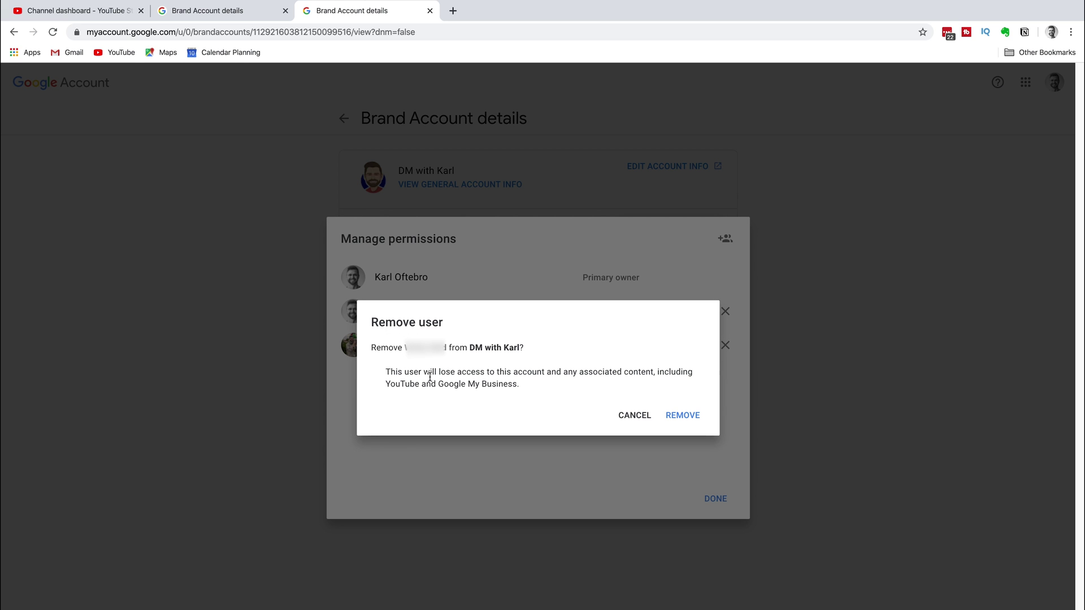
{"action": "left_click", "coordinate": [682, 419]}
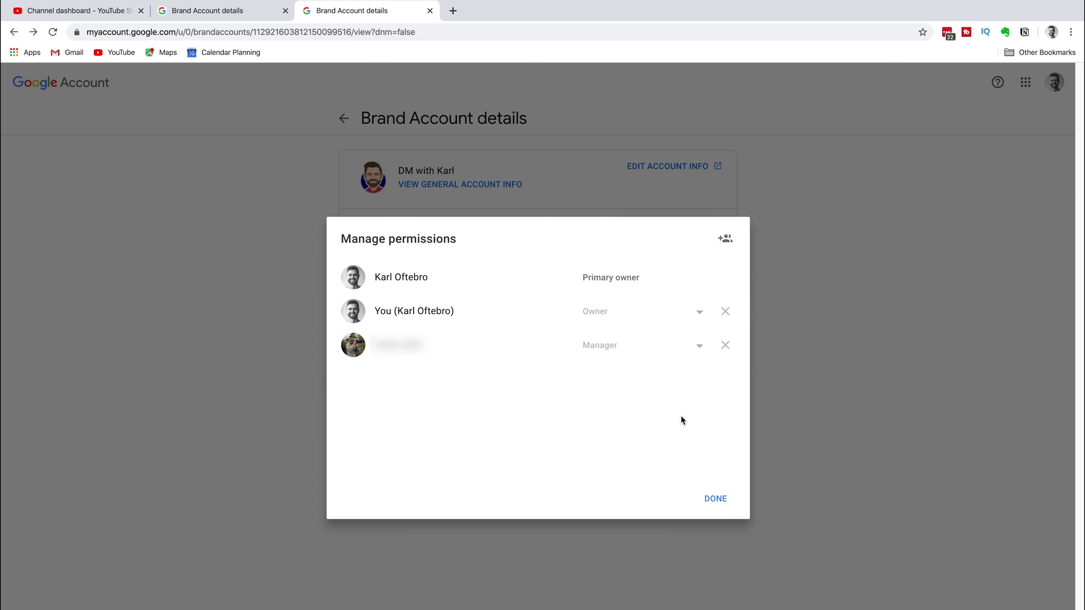
{"action": "left_click", "coordinate": [716, 500]}
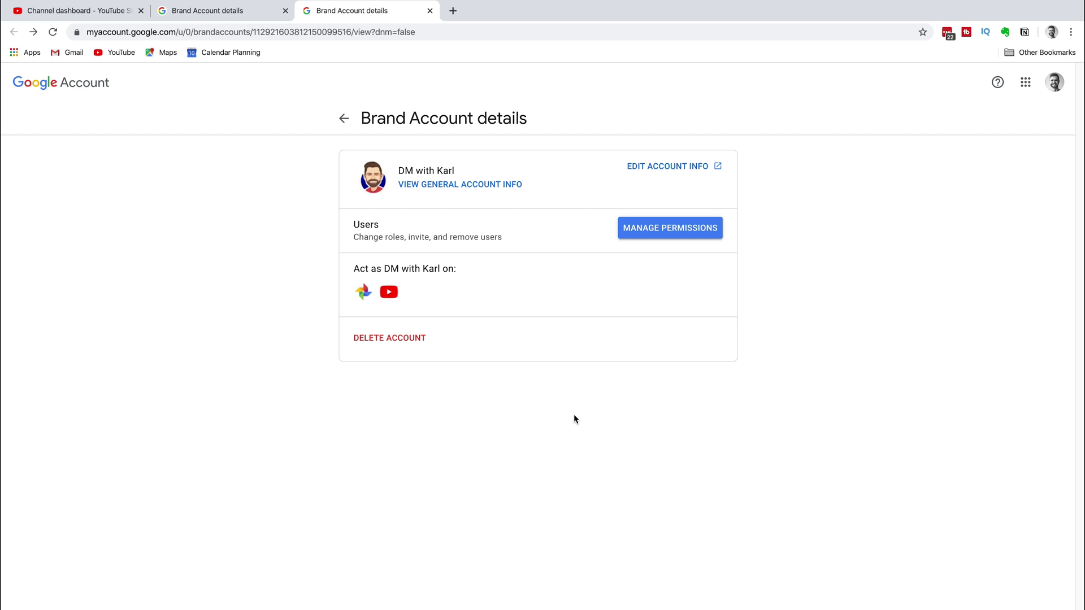